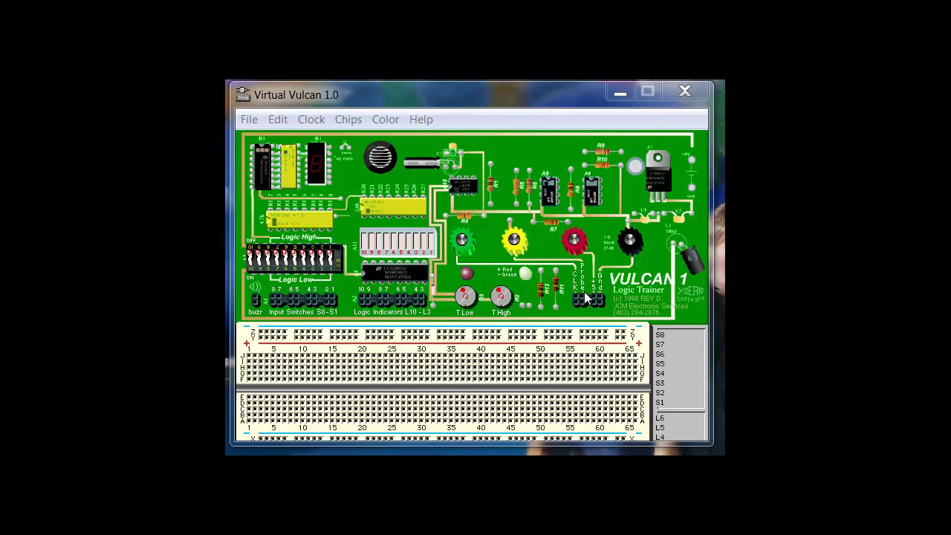
Place a 7408 Quad 2-input AND chip across the breadboard's centre gap, starting at about column 8.
click(349, 120)
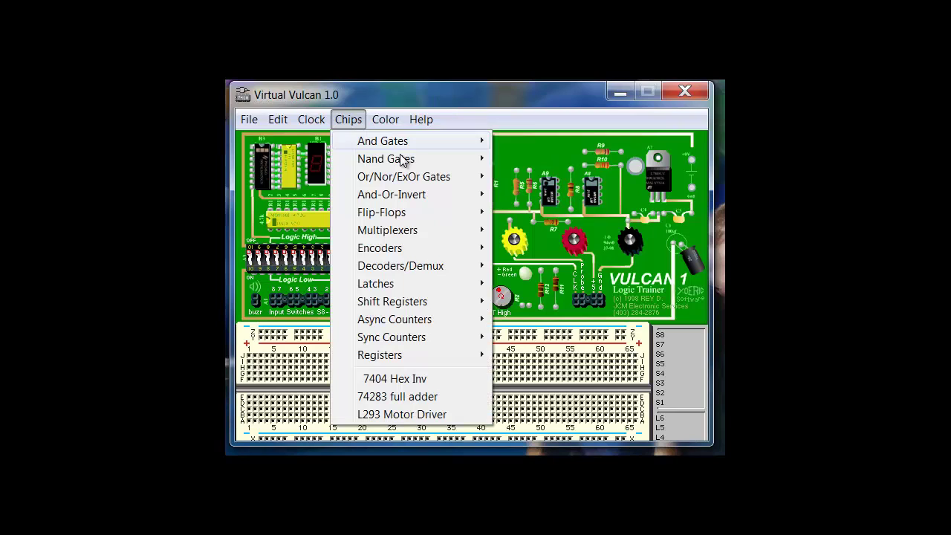
mouse_move(394, 146)
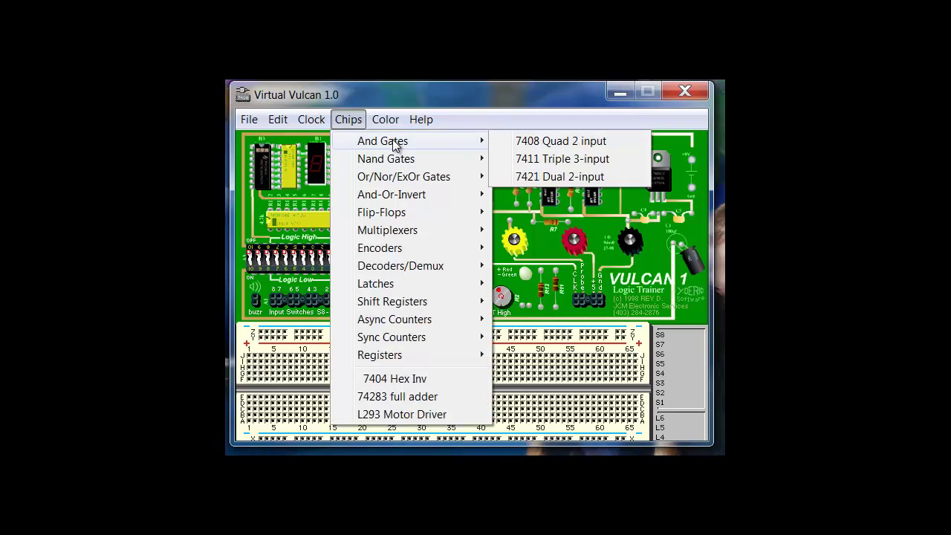
click(556, 140)
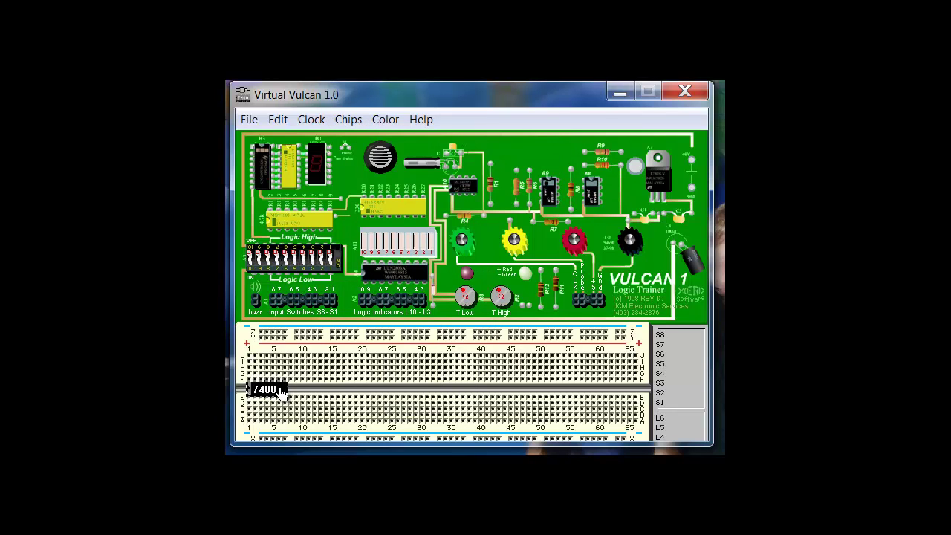
click(325, 392)
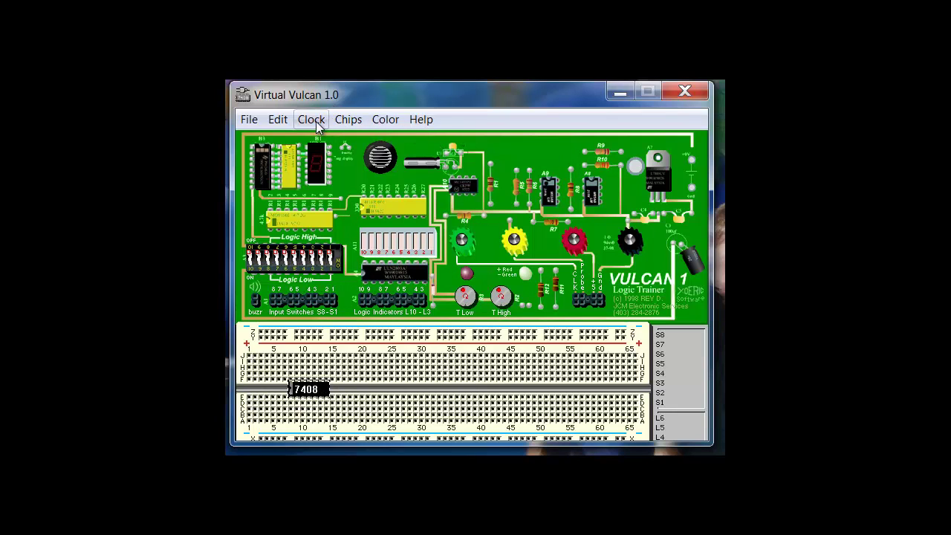
Add a 7432 Quad 2-input OR chip across the centre gap, starting at about column 20.
click(340, 121)
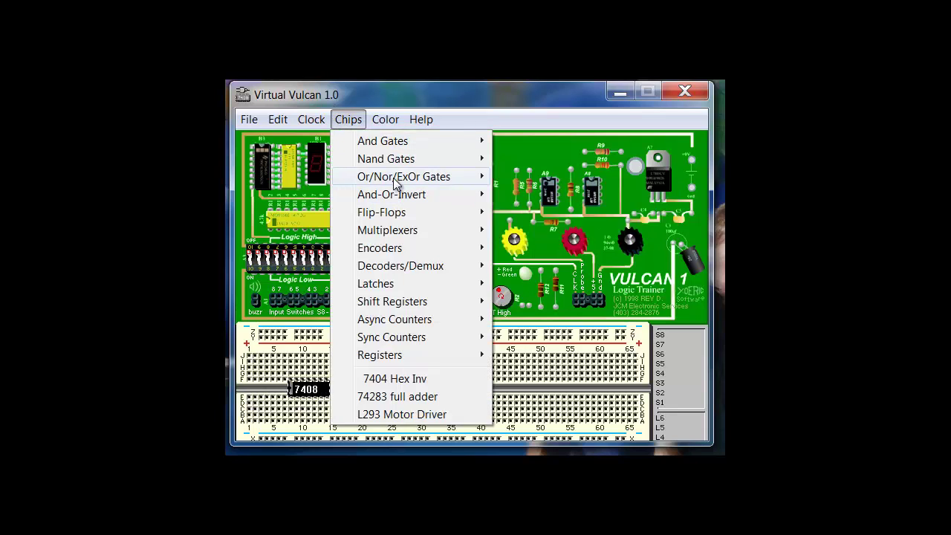
mouse_move(437, 178)
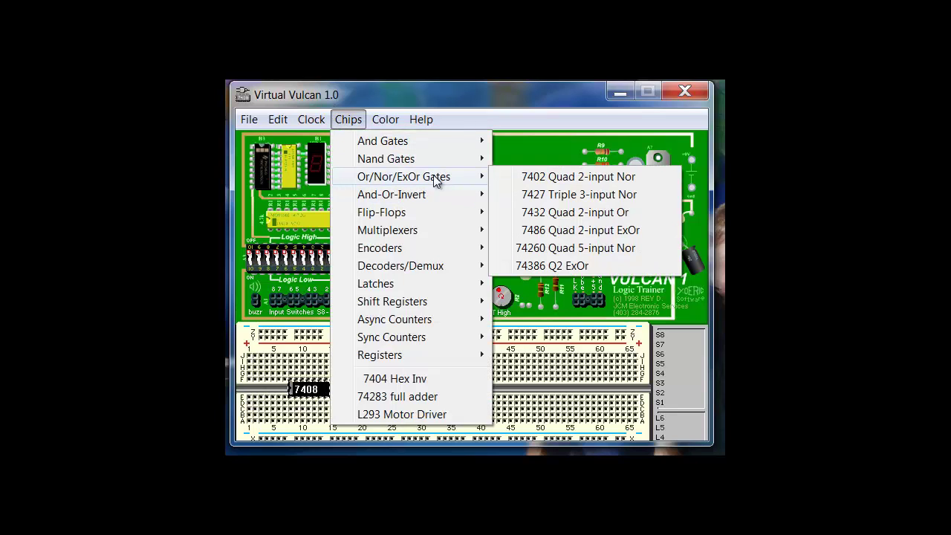
click(568, 214)
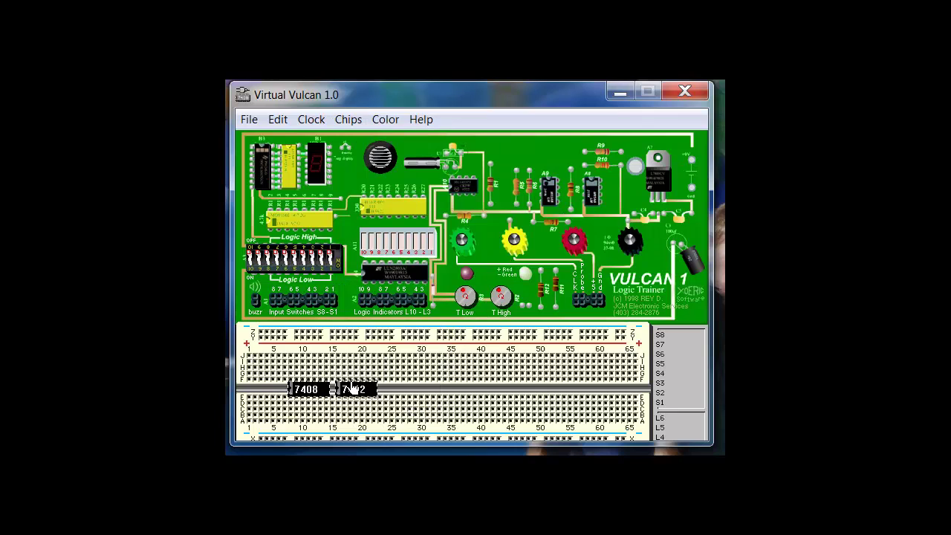
drag(353, 390, 380, 395)
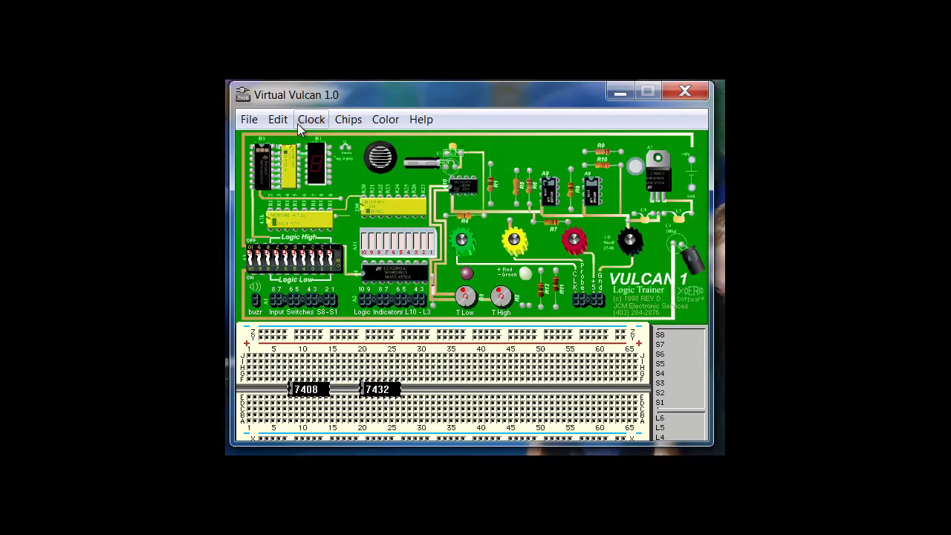
Add a 7404 Hex Inverter chip across the centre gap, starting at about column 33.
click(347, 120)
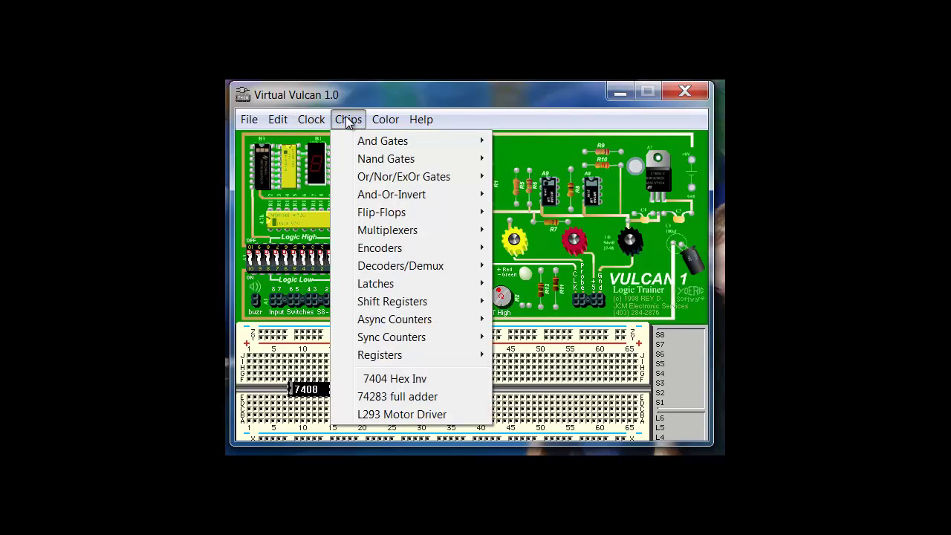
click(416, 386)
drag(425, 390, 457, 408)
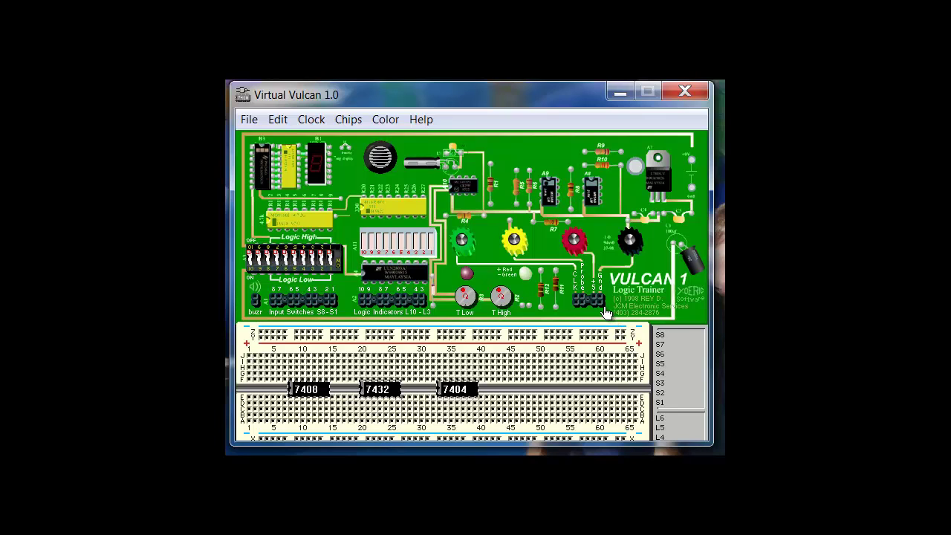
Wire the + and Gnd supply pins to the breadboard rails, and connect each chip's power and ground pins to those rails.
drag(593, 301, 600, 441)
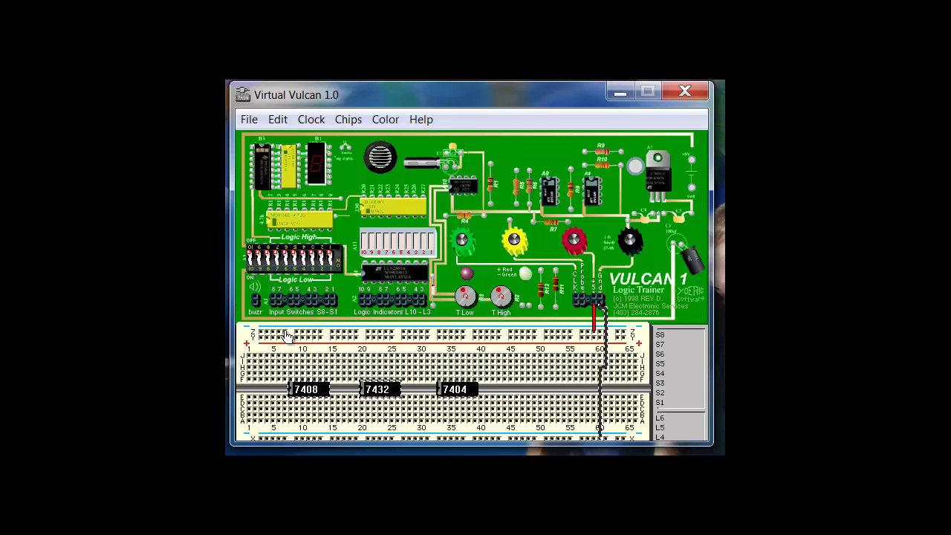
drag(286, 335, 290, 352)
drag(334, 423, 334, 445)
drag(356, 335, 360, 352)
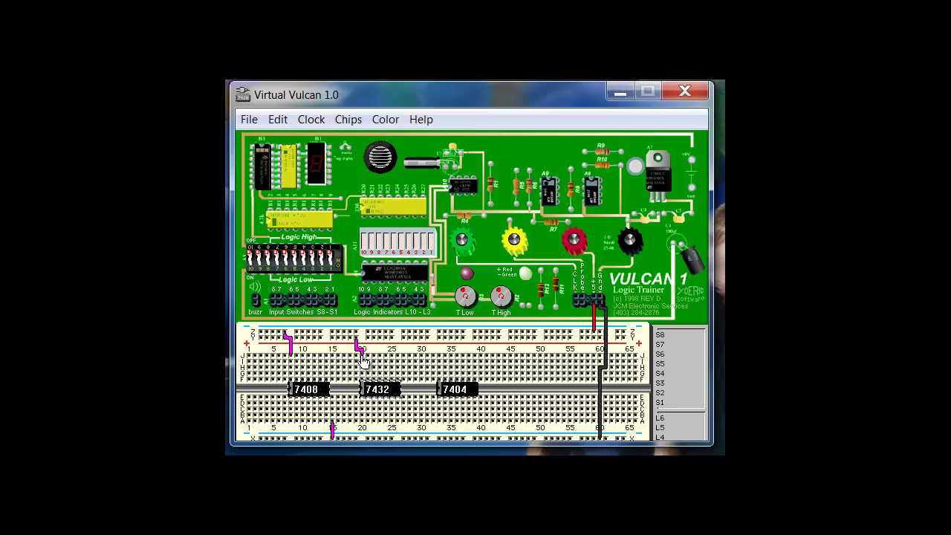
drag(397, 421, 402, 432)
drag(439, 337, 439, 355)
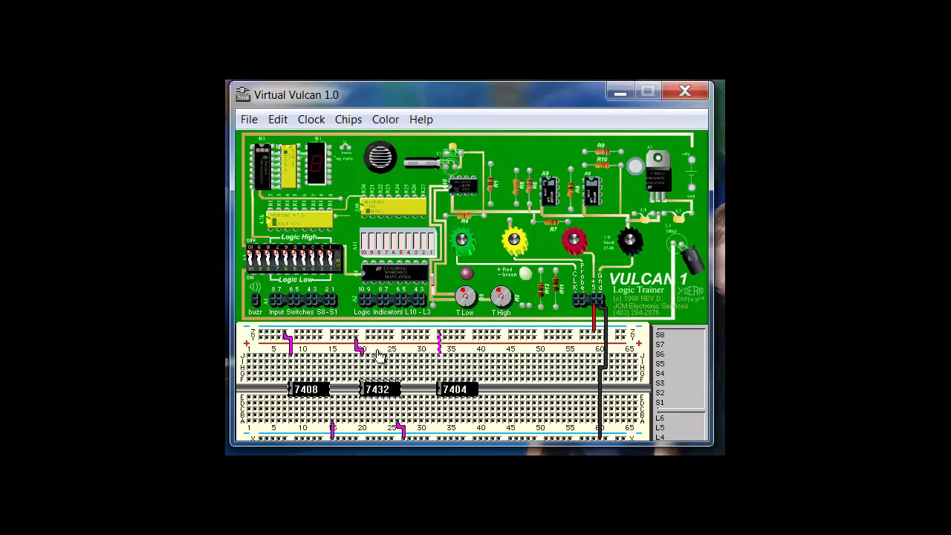
drag(356, 340, 358, 332)
drag(475, 424, 477, 442)
drag(332, 437, 331, 421)
Wire input switch 8 to the 7404 and on to the 7408, switch 7 to the 7408, and the 7408 to the 7432.
drag(273, 309, 447, 370)
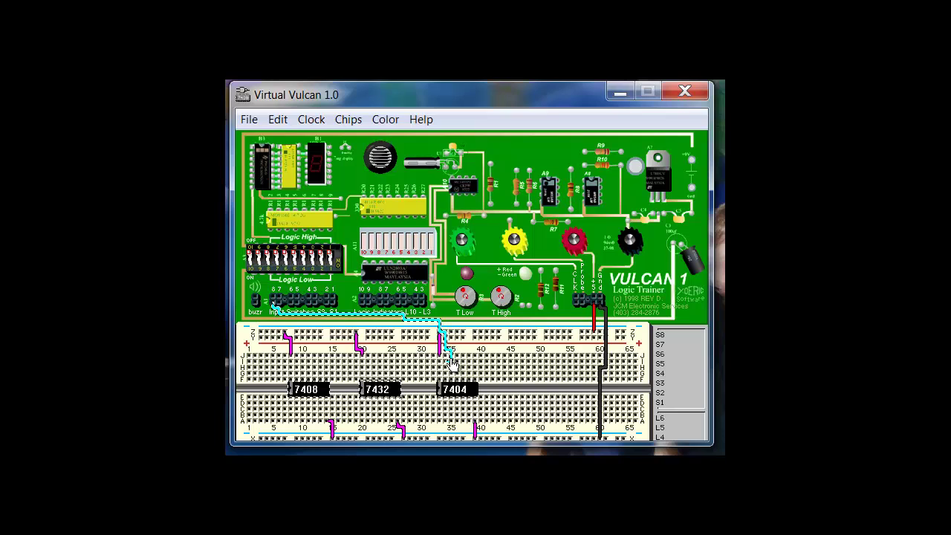
mouse_move(453, 378)
mouse_down()
mouse_move(446, 405)
mouse_move(347, 416)
mouse_move(297, 407)
mouse_move(296, 371)
mouse_up()
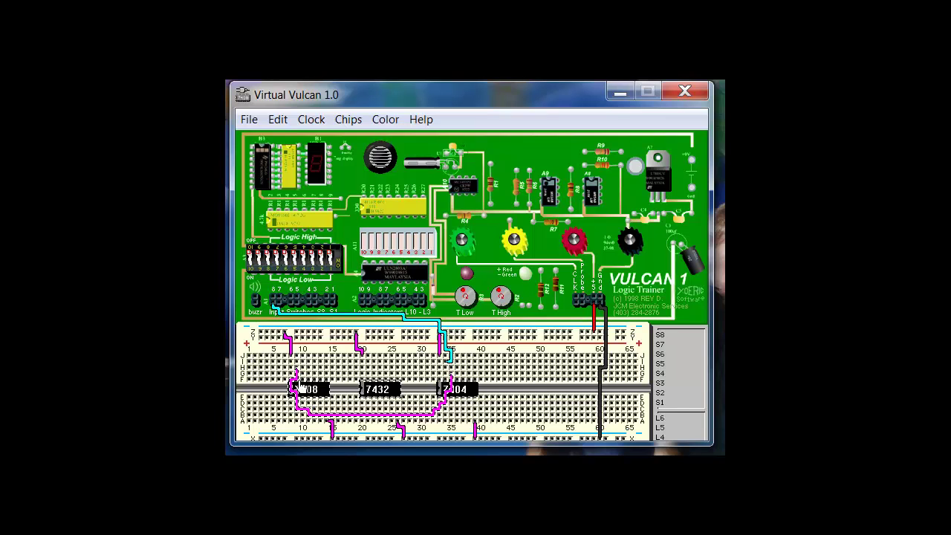
drag(279, 308, 306, 364)
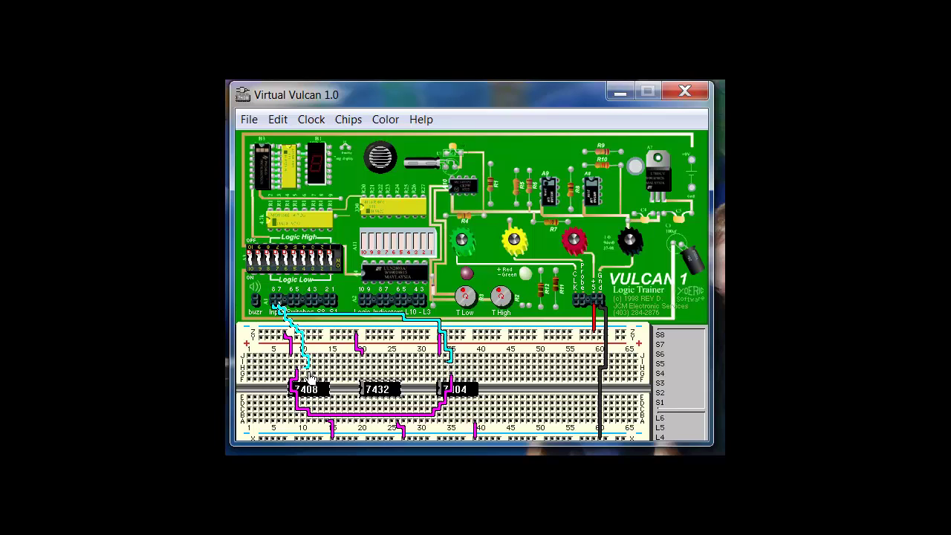
drag(309, 378, 368, 375)
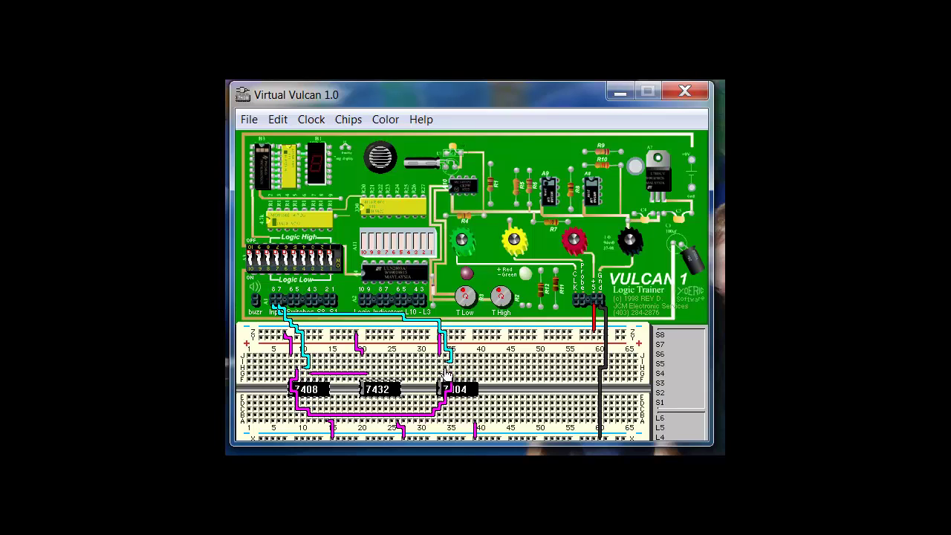
Wire the second branch between the 7404 and 7408, link it to the 7432, and connect the 7432's output to logic indicator L6.
drag(436, 363, 322, 361)
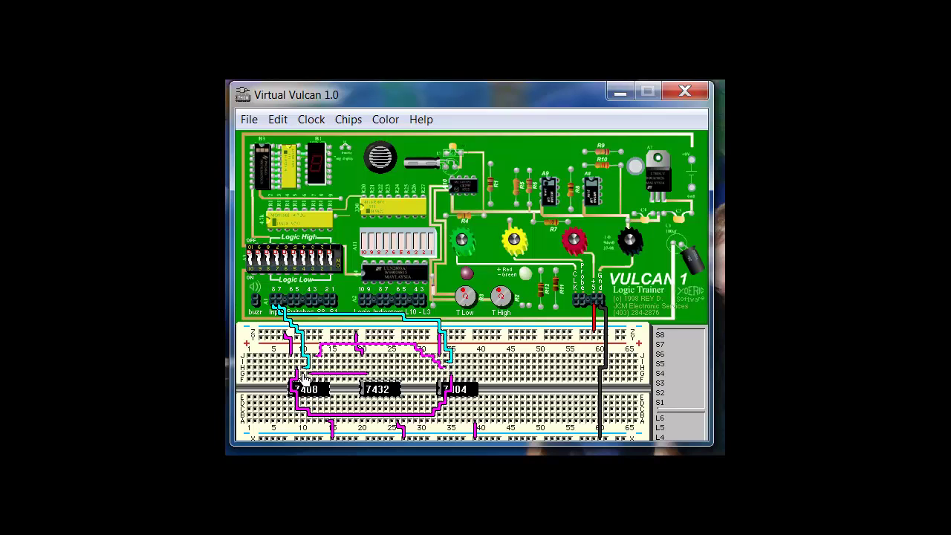
mouse_move(303, 377)
mouse_down()
mouse_move(355, 425)
mouse_move(409, 434)
mouse_move(449, 420)
mouse_move(460, 405)
mouse_move(458, 373)
mouse_up()
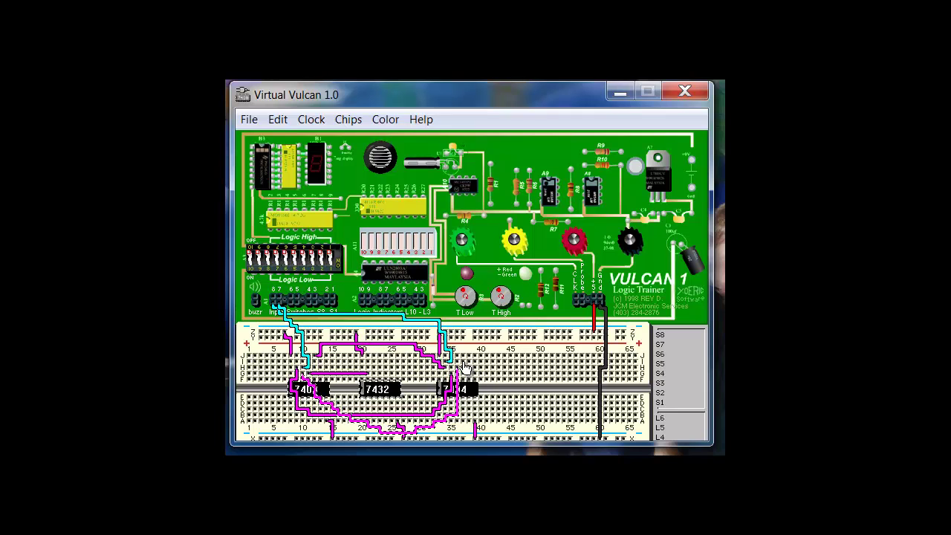
mouse_move(462, 367)
mouse_down()
mouse_move(457, 350)
mouse_move(386, 334)
mouse_move(330, 344)
mouse_move(322, 391)
mouse_move(316, 369)
mouse_up()
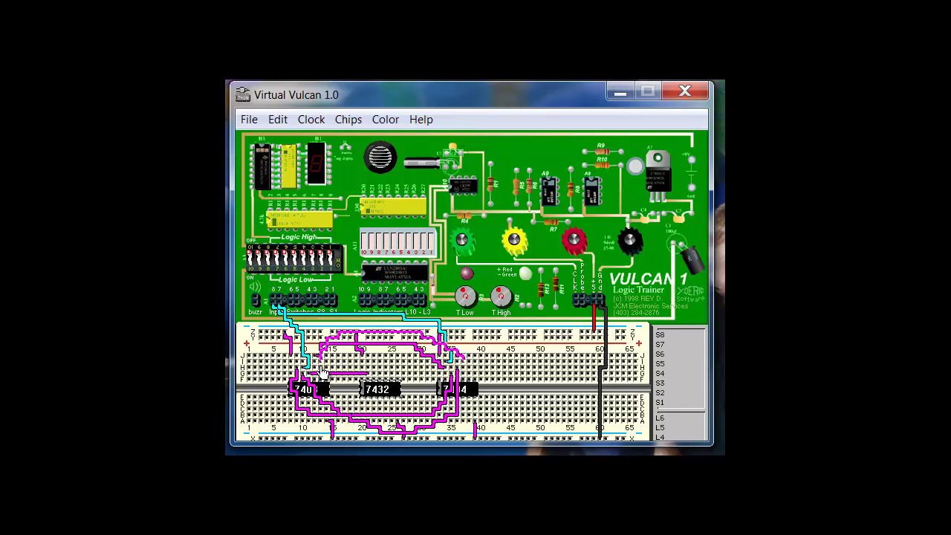
mouse_move(323, 373)
mouse_down()
mouse_move(327, 381)
mouse_move(335, 372)
mouse_move(329, 361)
mouse_move(326, 382)
mouse_move(328, 362)
mouse_move(371, 365)
mouse_up()
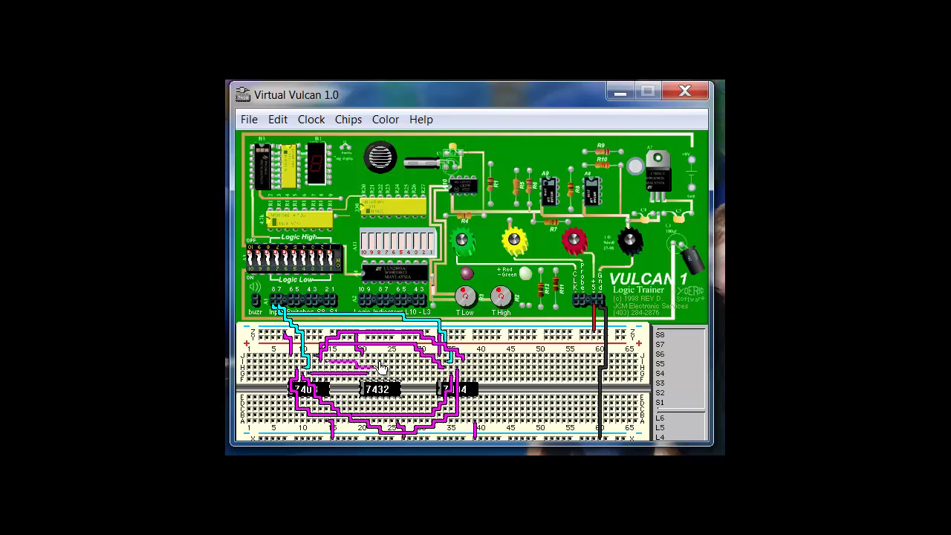
drag(384, 370, 392, 303)
Toggle the input switches, including 8 and 7, through different high and low combinations to test the circuit on indicator L6.
click(260, 258)
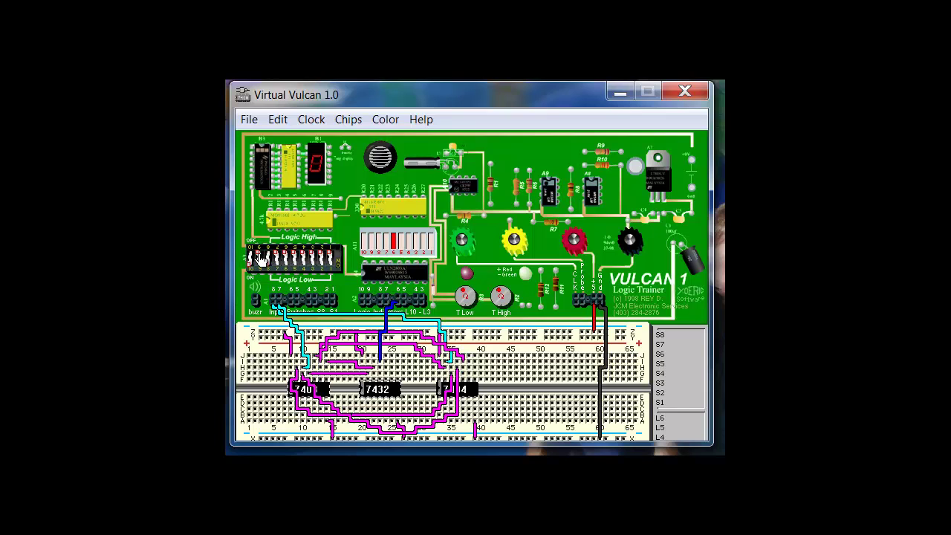
click(253, 266)
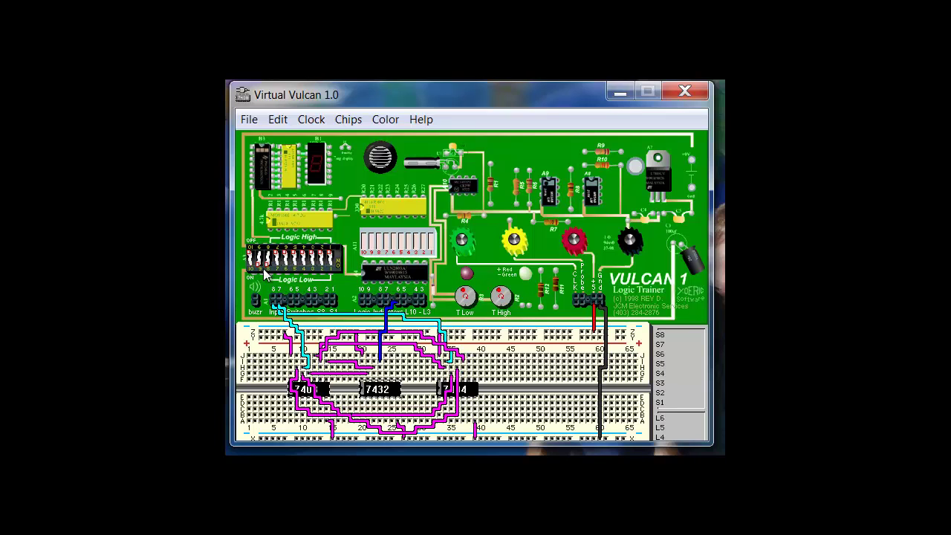
click(251, 259)
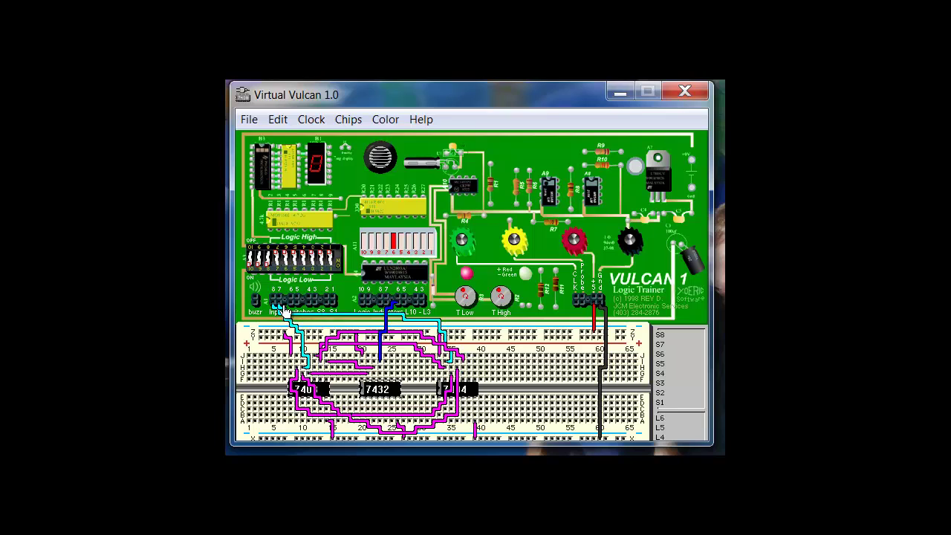
click(277, 257)
click(260, 267)
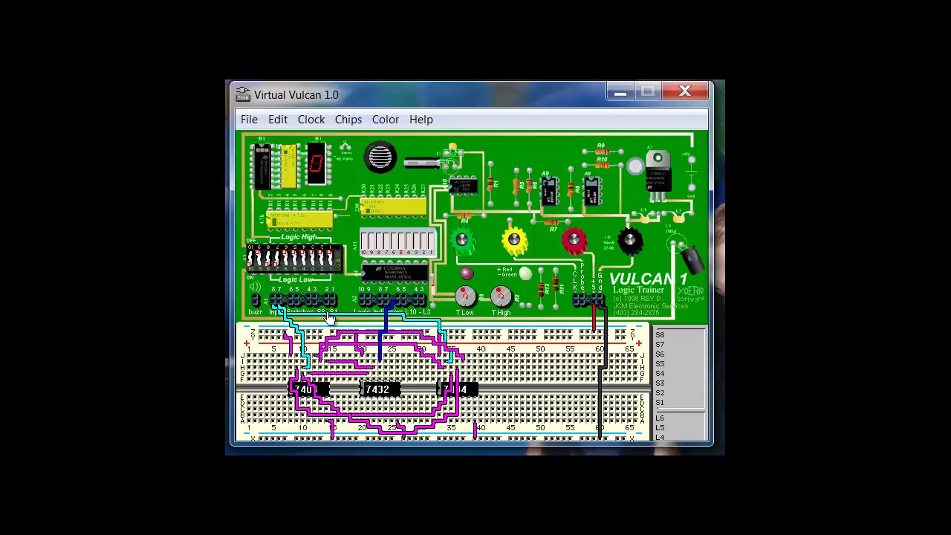
click(267, 268)
click(266, 268)
click(277, 266)
click(277, 268)
click(277, 268)
click(277, 266)
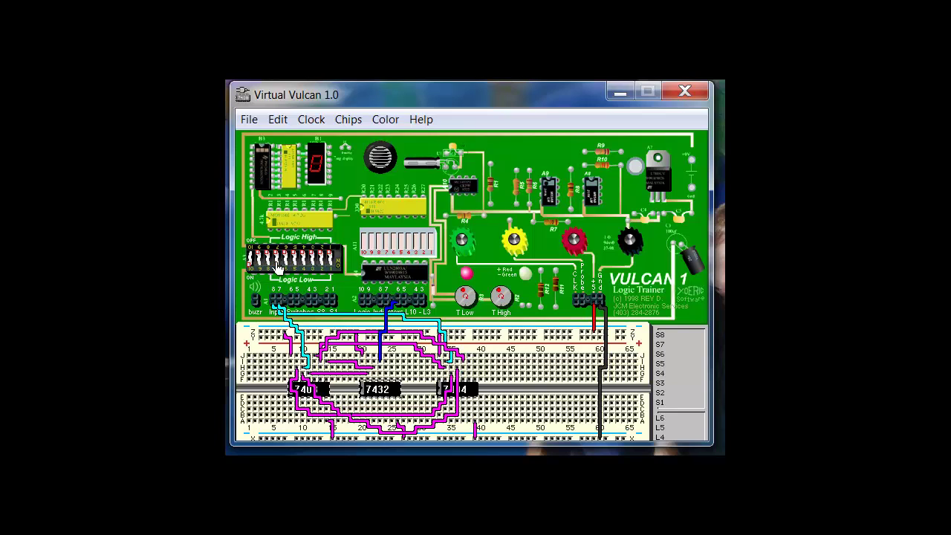